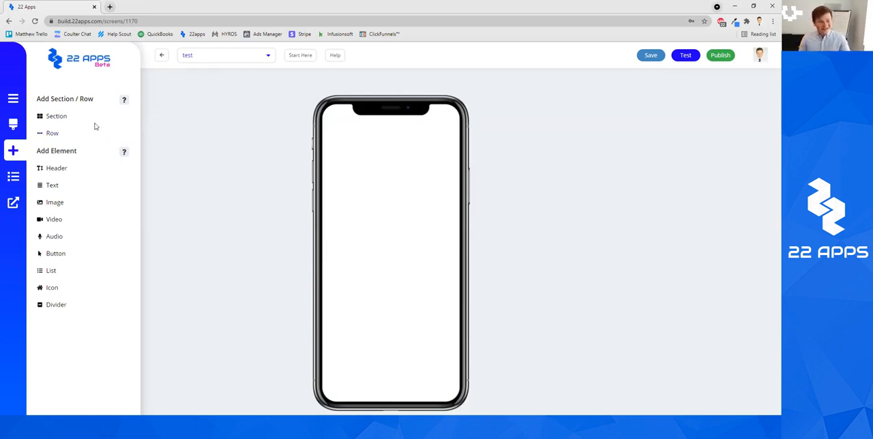
# Step: Save the changes to the test page before leaving its editor
pyautogui.click(163, 55)
pyautogui.click(462, 67)
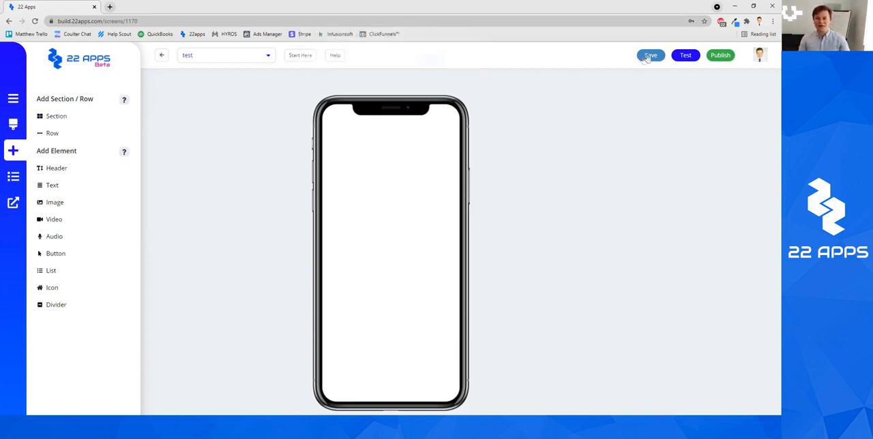
pyautogui.click(651, 56)
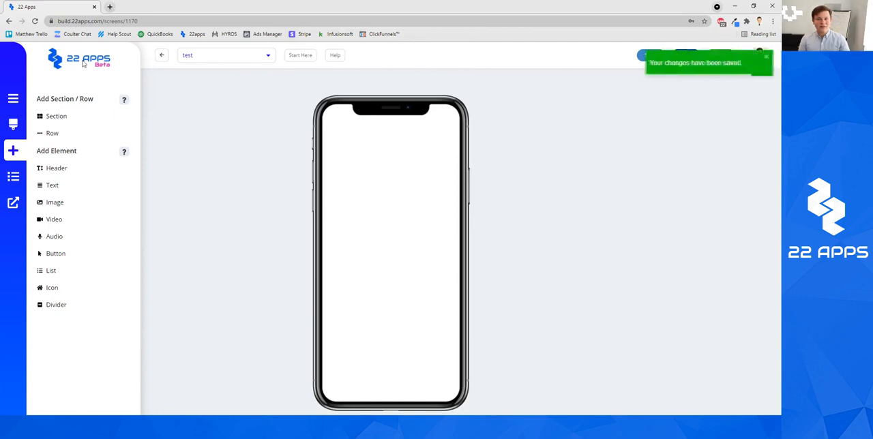
# Step: Go back to the app's page overview, look through the pages, and reopen the test page for editing
pyautogui.click(162, 55)
pyautogui.scroll(-3, 534, 312)
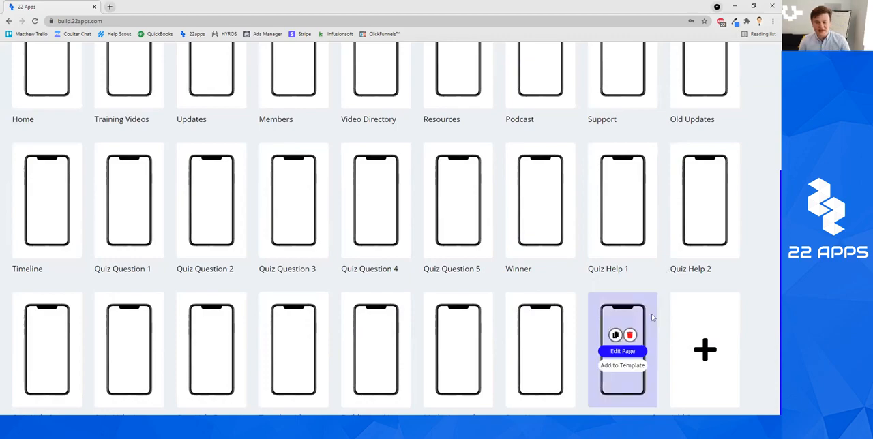
pyautogui.scroll(3, 622, 348)
pyautogui.scroll(-3, 415, 228)
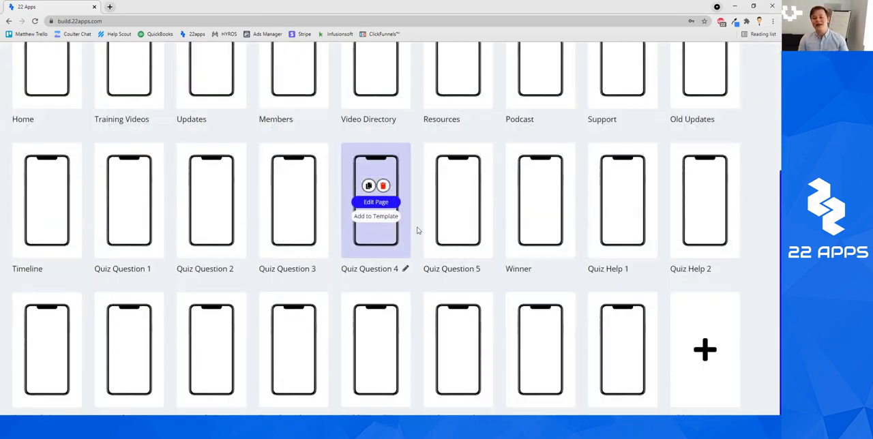
pyautogui.click(638, 354)
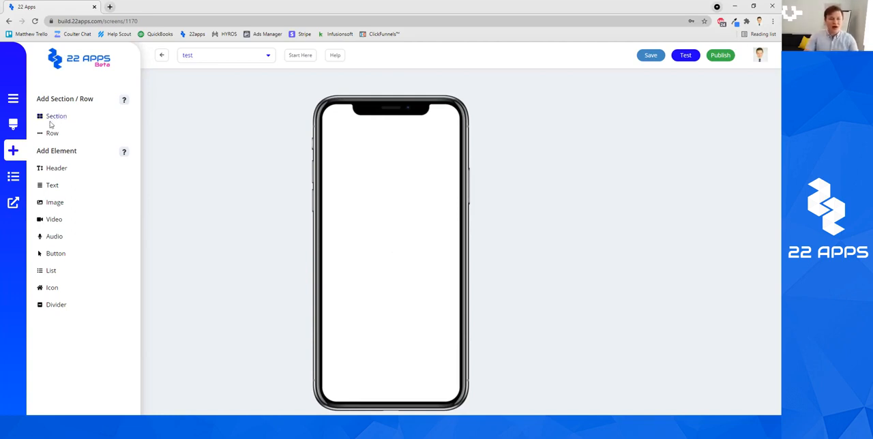
# Step: Build a section on the blank test page containing a row with a header element inside it
pyautogui.moveTo(51, 119)
pyautogui.mouseDown()
pyautogui.moveTo(238, 113)
pyautogui.moveTo(335, 129)
pyautogui.moveTo(60, 116)
pyautogui.mouseUp()
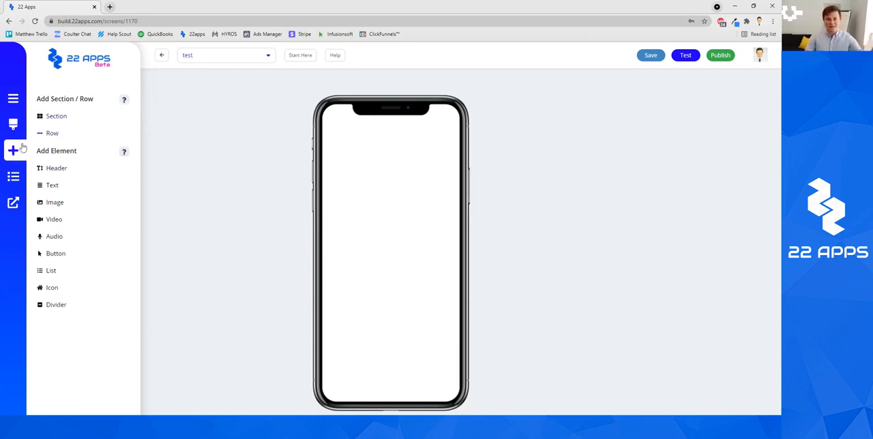
pyautogui.moveTo(45, 116); pyautogui.dragTo(412, 160)
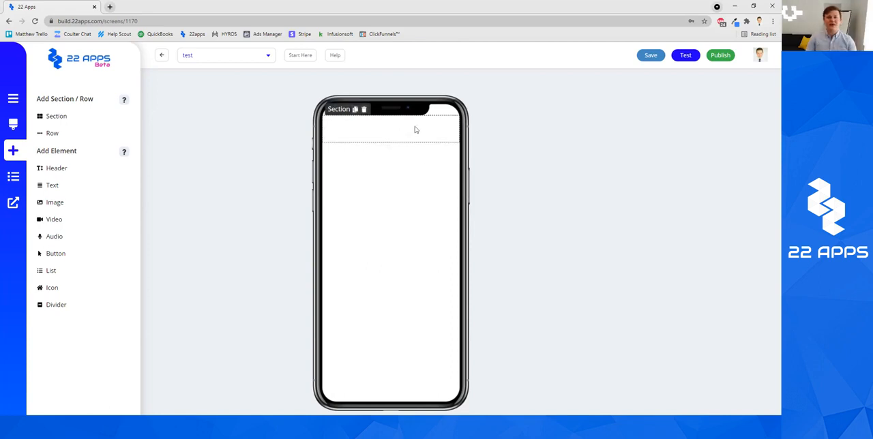
pyautogui.moveTo(47, 134); pyautogui.dragTo(398, 135)
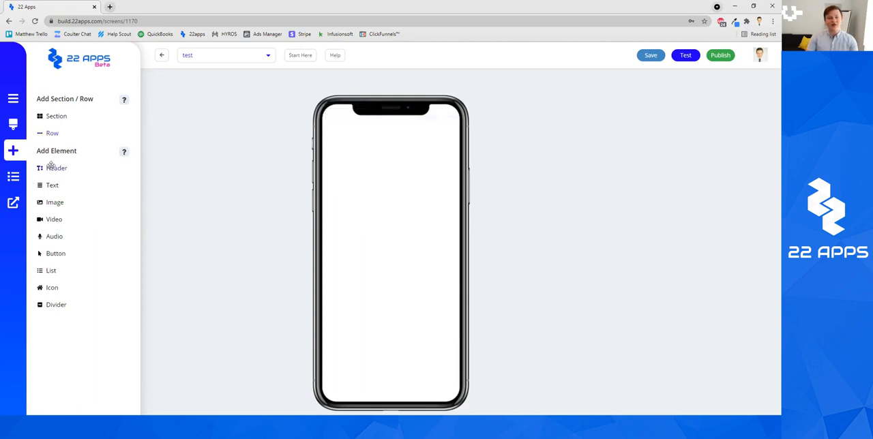
pyautogui.moveTo(49, 171); pyautogui.dragTo(376, 133)
# Step: Split the row into 2 columns and add another header element in the second column
pyautogui.click(376, 142)
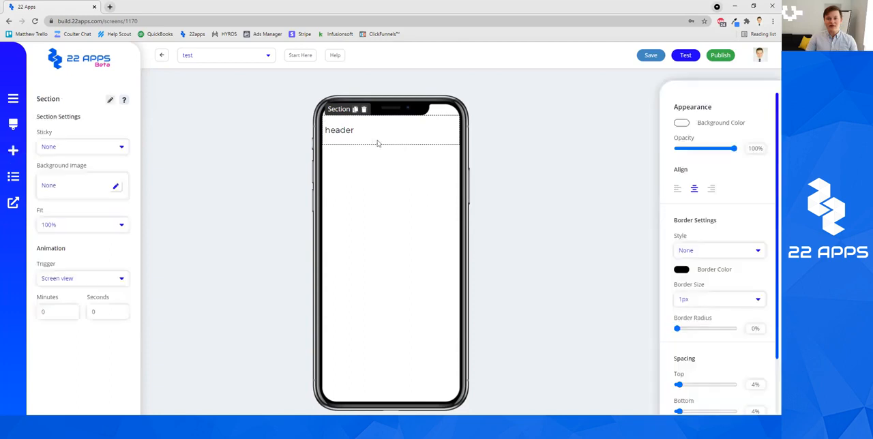
pyautogui.click(364, 140)
pyautogui.click(68, 147)
pyautogui.click(56, 173)
pyautogui.click(208, 178)
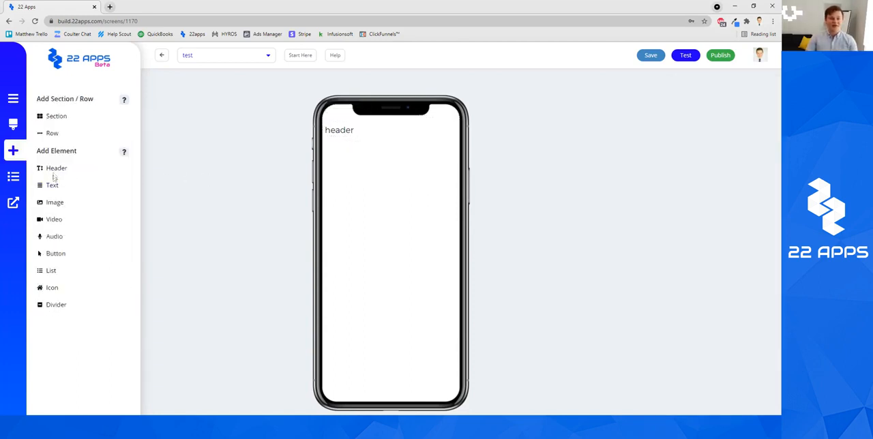
pyautogui.moveTo(65, 168); pyautogui.dragTo(418, 135)
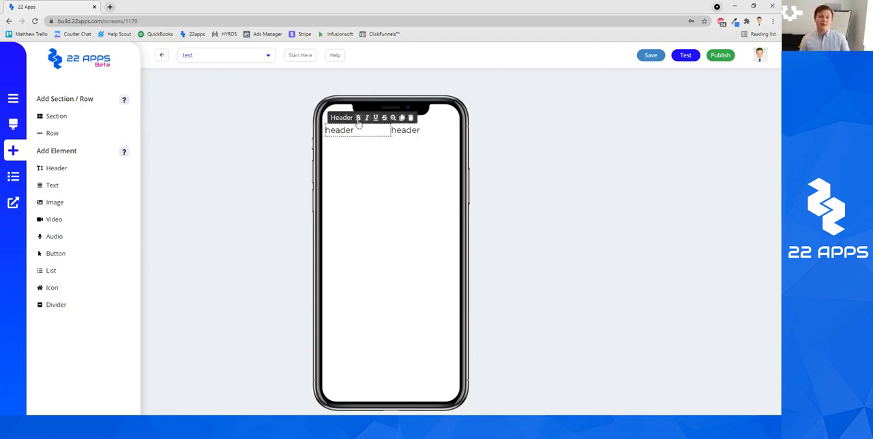
# Step: Try the underline and strikethrough styles on the header in the first column
pyautogui.click(358, 123)
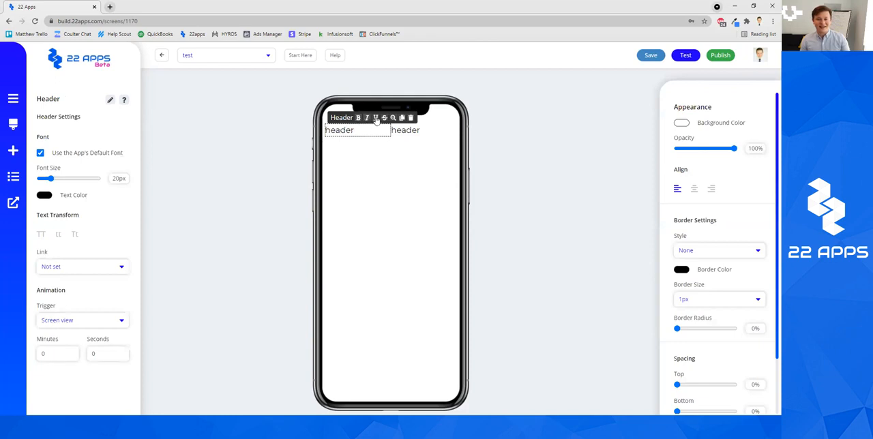
pyautogui.click(376, 118)
pyautogui.click(375, 118)
pyautogui.click(384, 118)
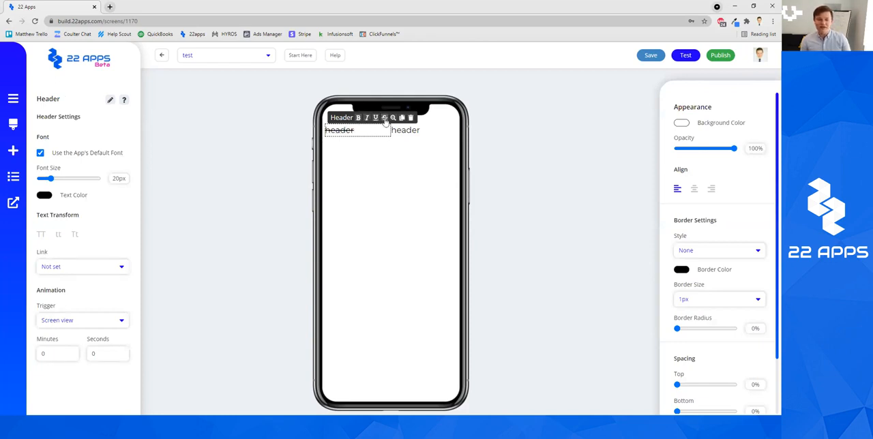
pyautogui.click(385, 119)
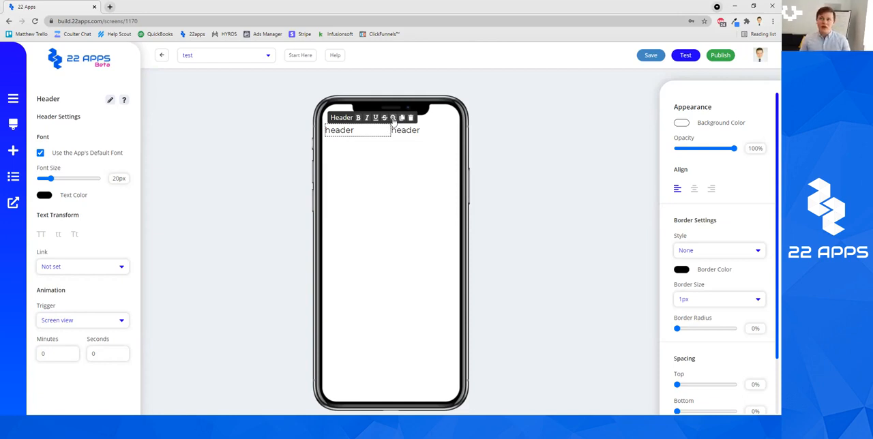
pyautogui.click(380, 162)
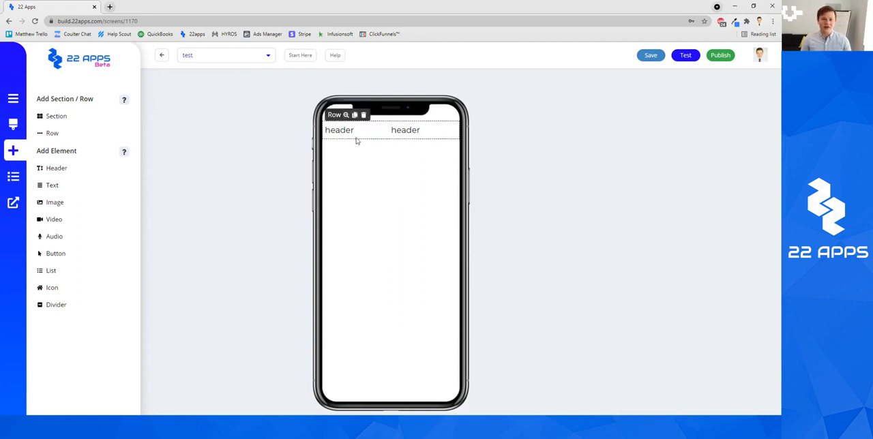
# Step: Move the selection from the first header up to its parent row and section, viewing the settings of each level
pyautogui.click(356, 136)
pyautogui.click(403, 189)
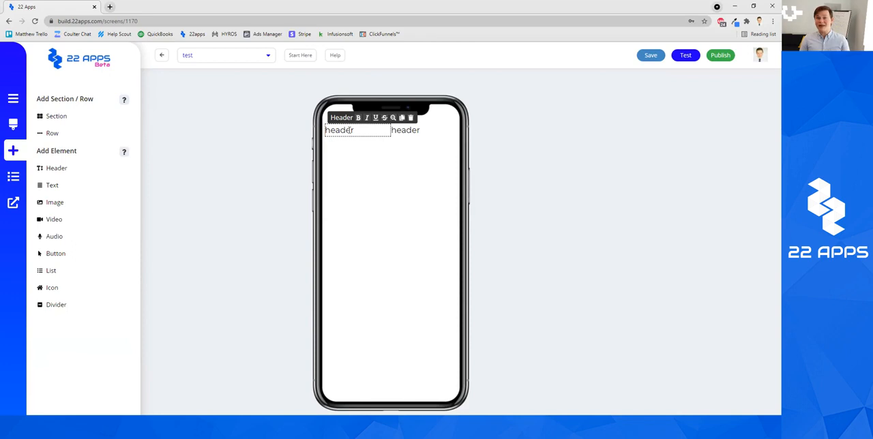
pyautogui.click(393, 119)
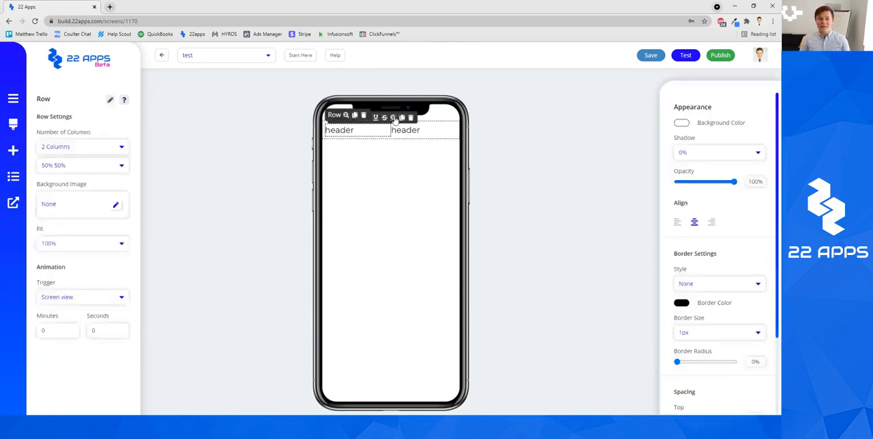
pyautogui.click(403, 216)
pyautogui.click(374, 130)
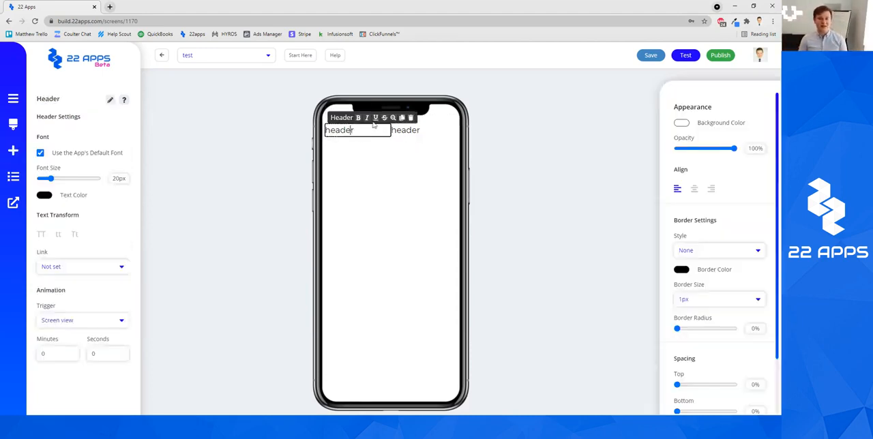
pyautogui.click(392, 118)
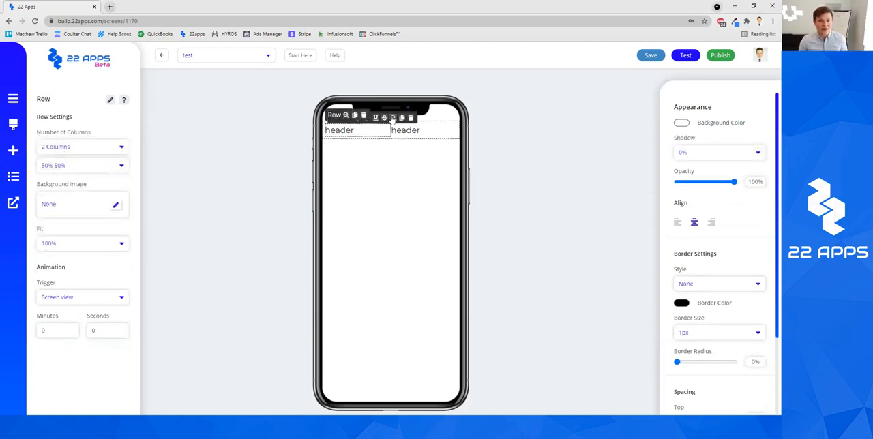
pyautogui.click(346, 116)
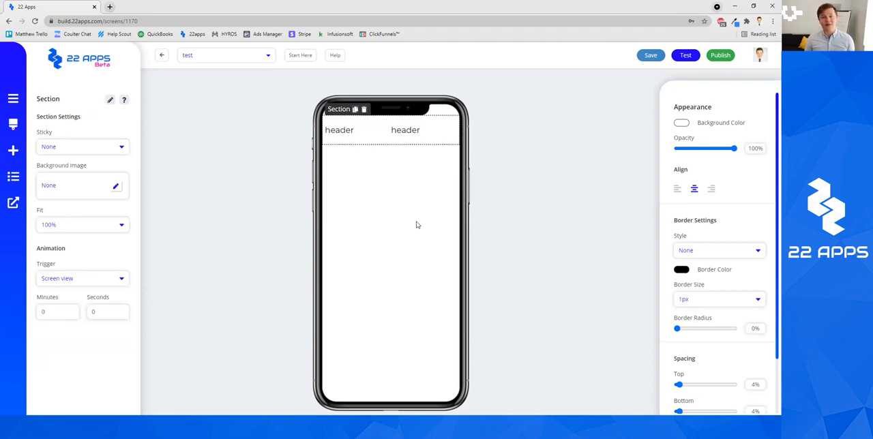
pyautogui.click(516, 190)
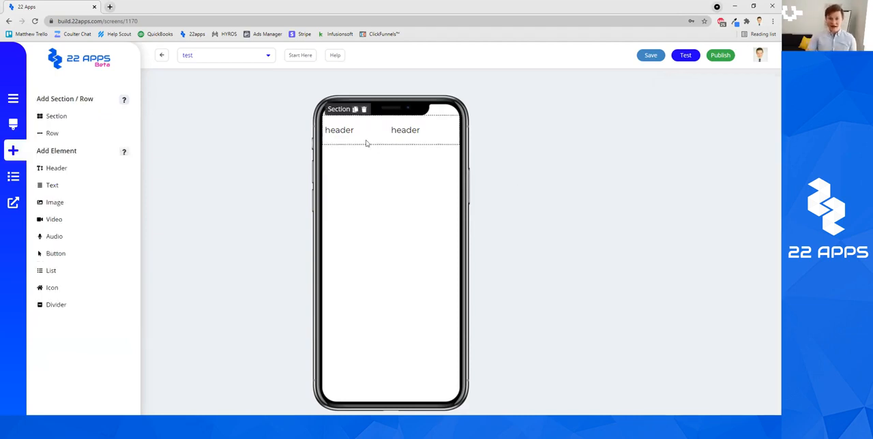
# Step: Select the section that contains the two headers through its nested elements and inspect its Sticky options
pyautogui.click(363, 132)
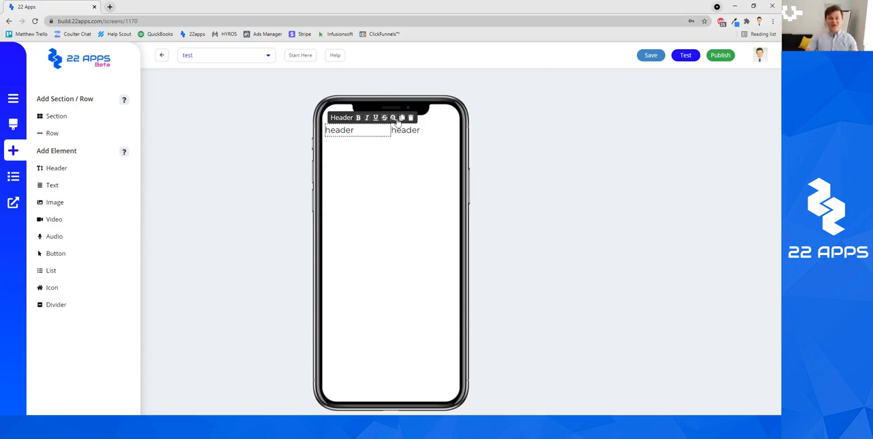
pyautogui.click(394, 118)
pyautogui.click(347, 114)
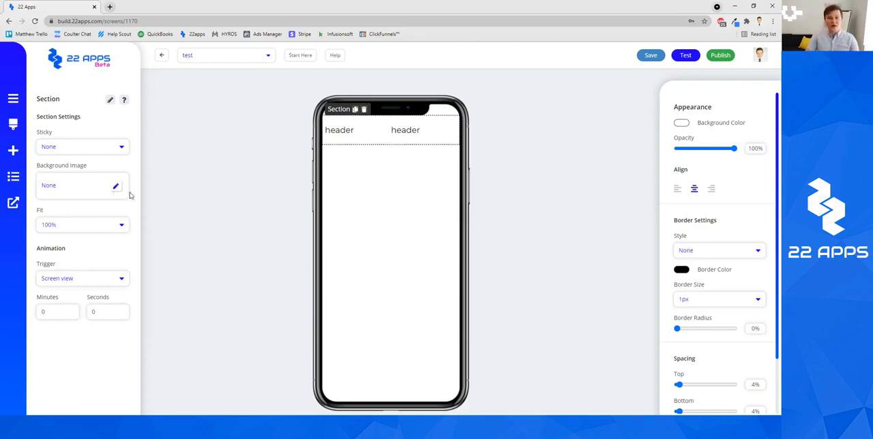
pyautogui.click(114, 148)
pyautogui.click(96, 134)
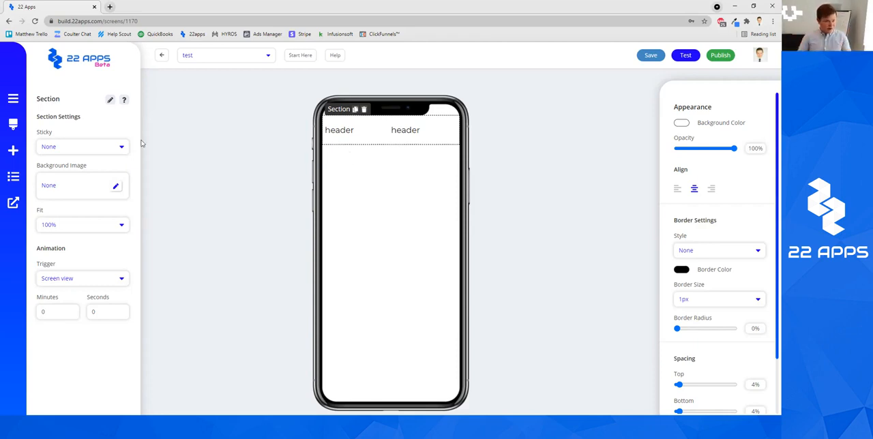
# Step: Switch the editor from the test page to the Home page
pyautogui.click(224, 58)
pyautogui.scroll(3, 245, 102)
pyautogui.click(221, 70)
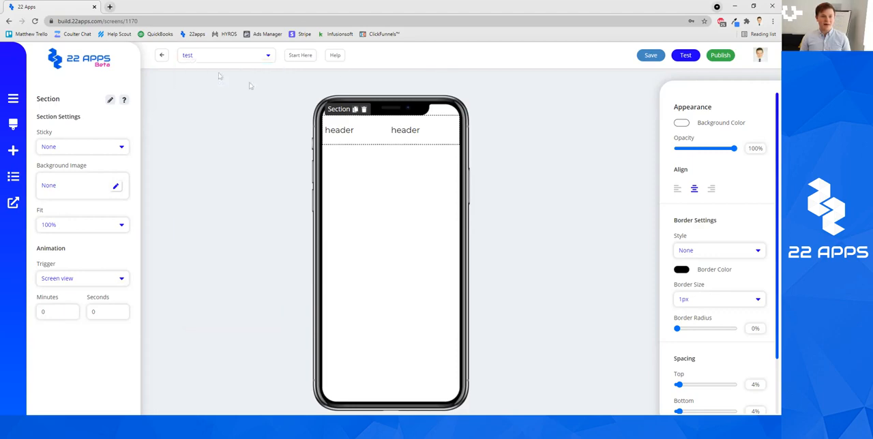
pyautogui.click(427, 66)
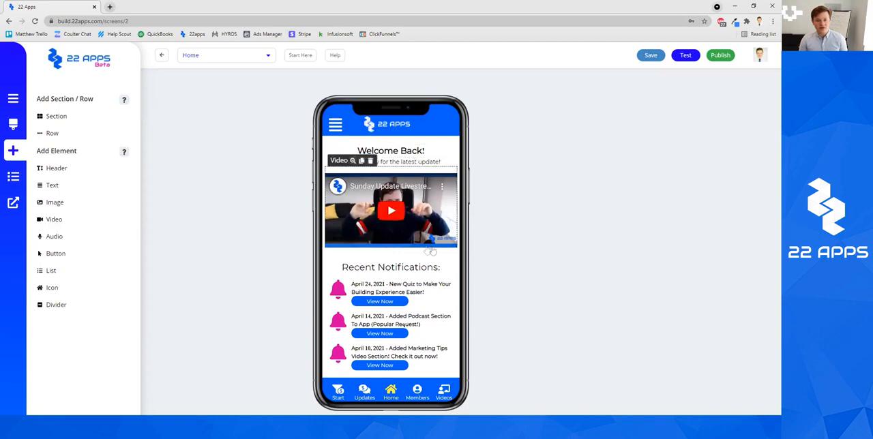
# Step: Select the Home page's main content section and examine how it moves between the top bar and bottom navigation bar
pyautogui.click(337, 141)
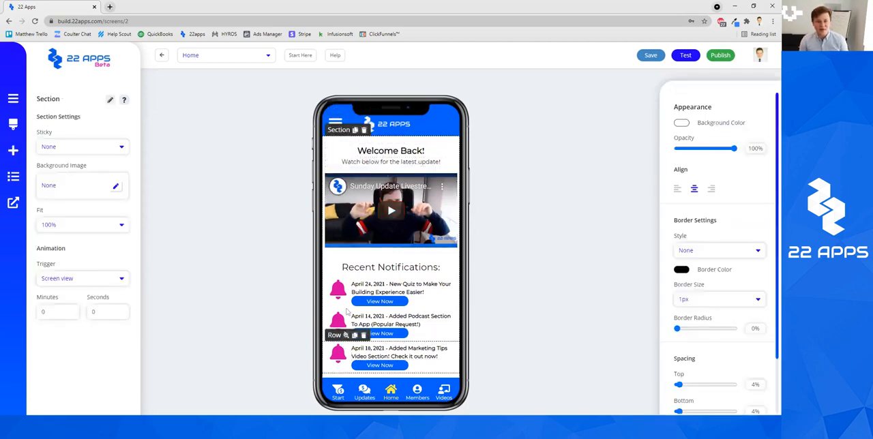
pyautogui.scroll(-1, 431, 212)
pyautogui.scroll(1, 431, 211)
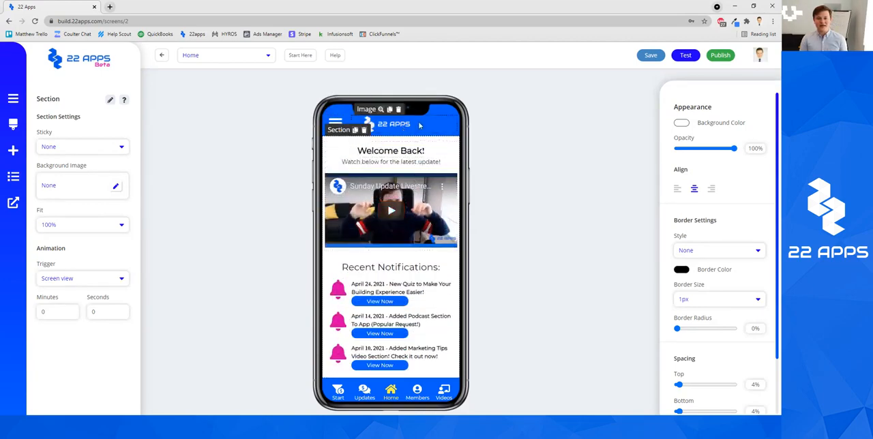
pyautogui.scroll(-1, 420, 154)
pyautogui.scroll(1, 421, 161)
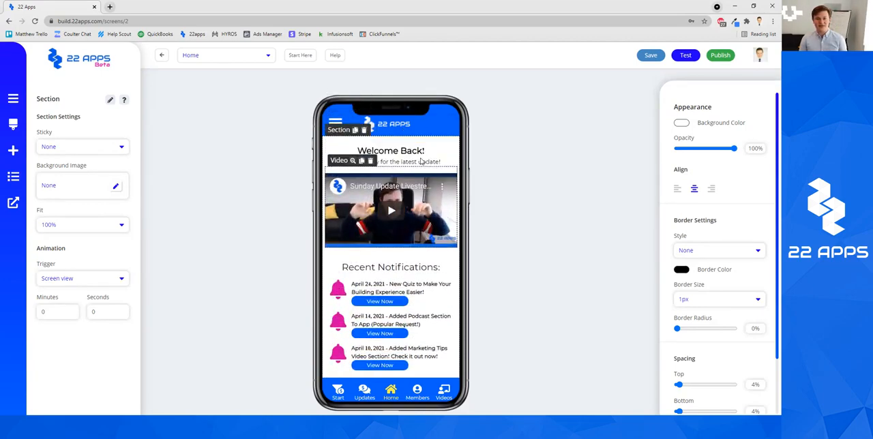
pyautogui.scroll(-1, 436, 168)
pyautogui.scroll(1, 450, 174)
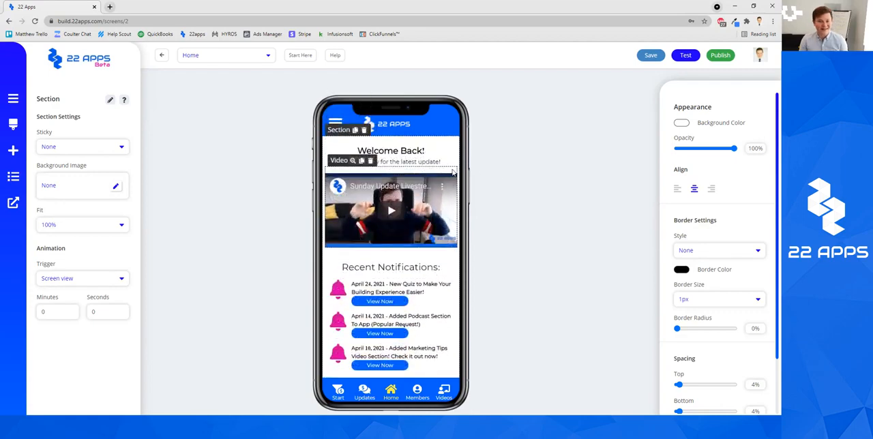
pyautogui.click(513, 176)
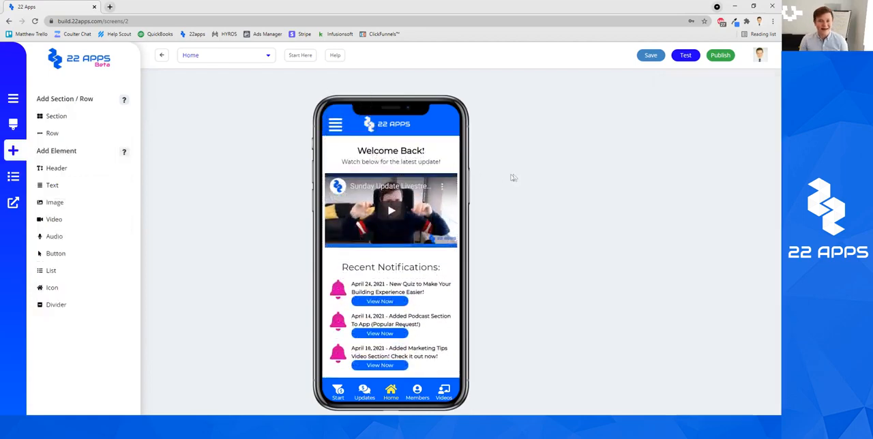
# Step: View the Sticky setting of the Home page's top bar section, reaching it through the menu icon
pyautogui.click(325, 125)
pyautogui.click(349, 113)
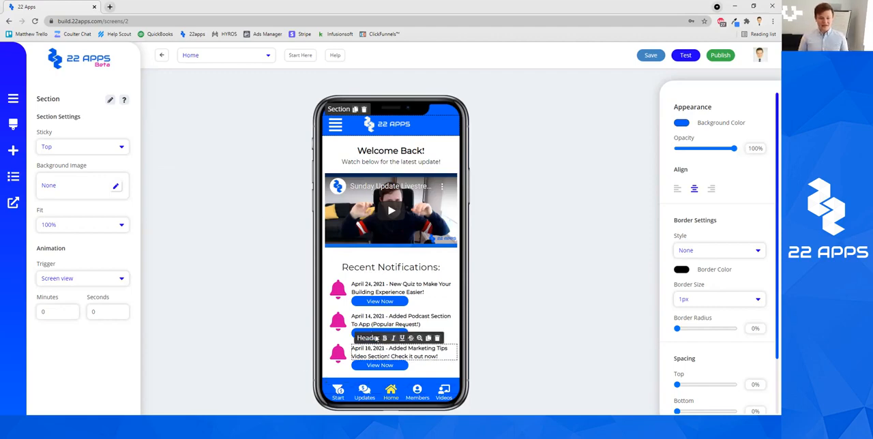
pyautogui.click(540, 332)
# Step: Check how the bottom navigation bar behaves as the Home page content moves, and view its section's Sticky setting
pyautogui.scroll(-1, 427, 320)
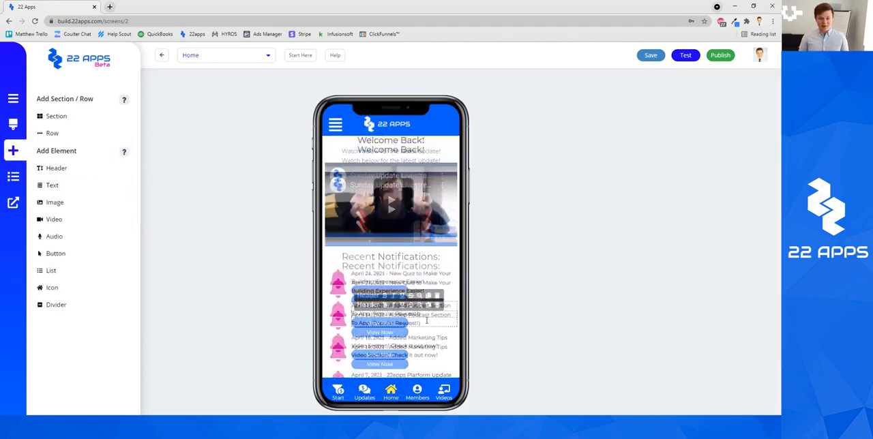
pyautogui.scroll(1, 427, 320)
pyautogui.scroll(-1, 409, 348)
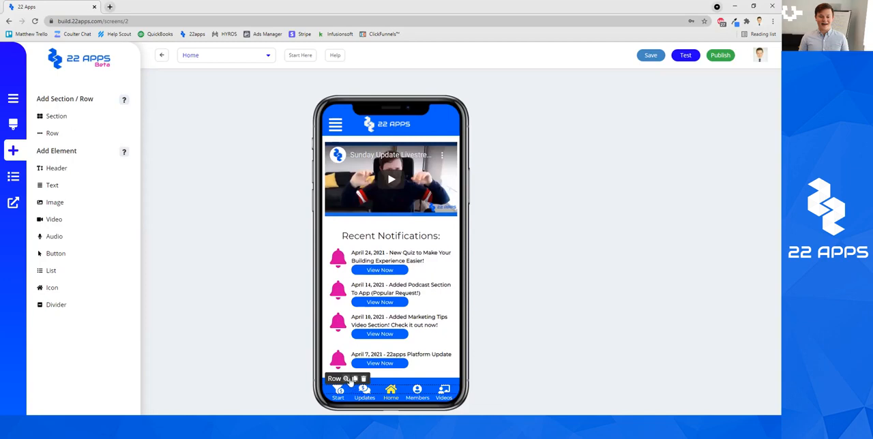
pyautogui.click(383, 375)
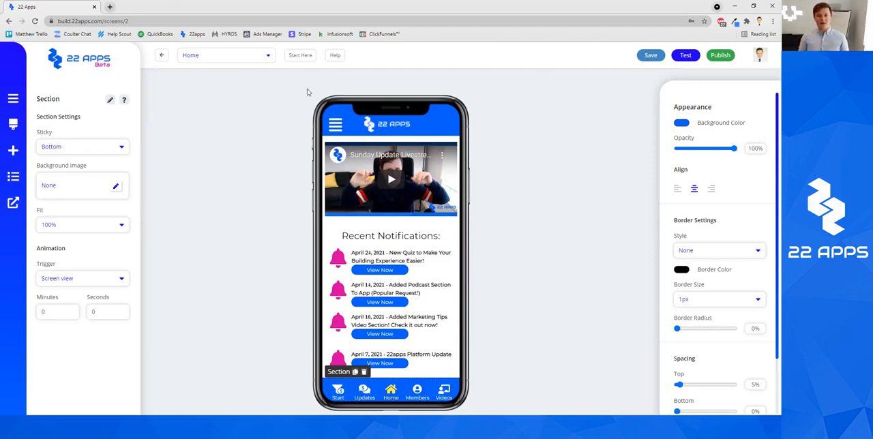
# Step: Select the Home page's top bar section, checking the menu icon inside it on the way
pyautogui.click(498, 133)
pyautogui.click(336, 128)
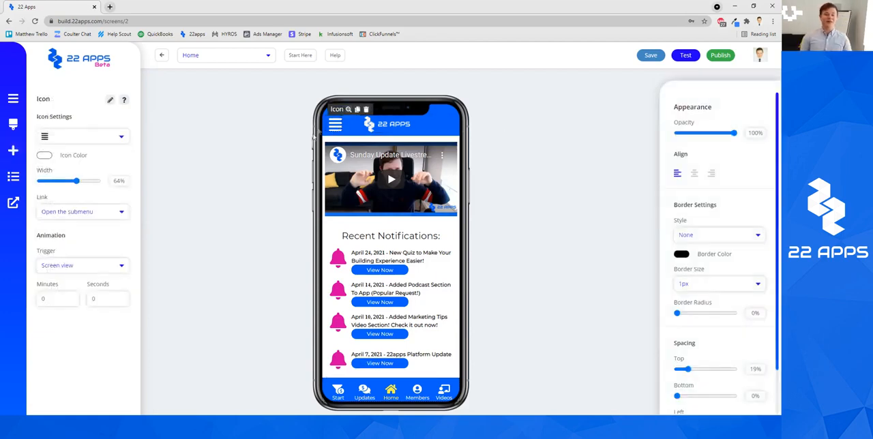
pyautogui.click(270, 163)
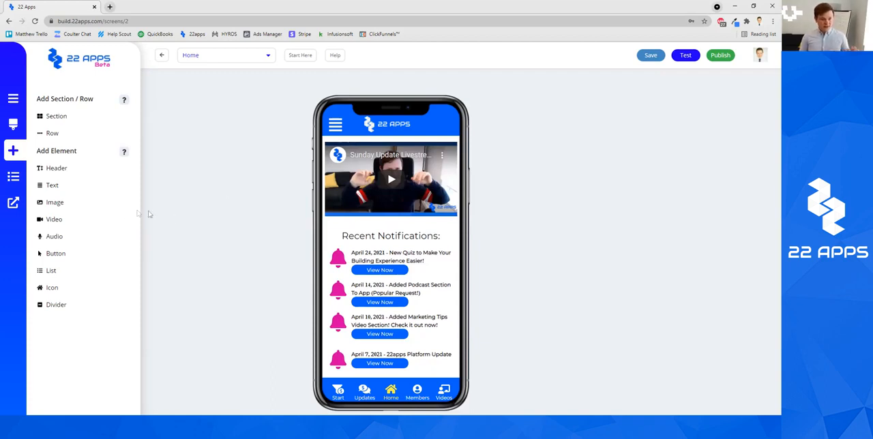
pyautogui.click(334, 123)
pyautogui.click(349, 109)
pyautogui.click(345, 110)
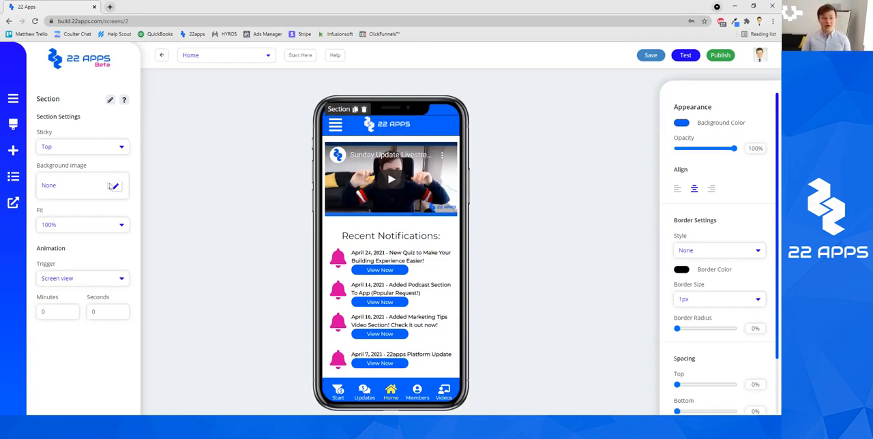
# Step: Try Fit values of 66% and 50% on the top bar section, returning it to 100% after each
pyautogui.click(116, 230)
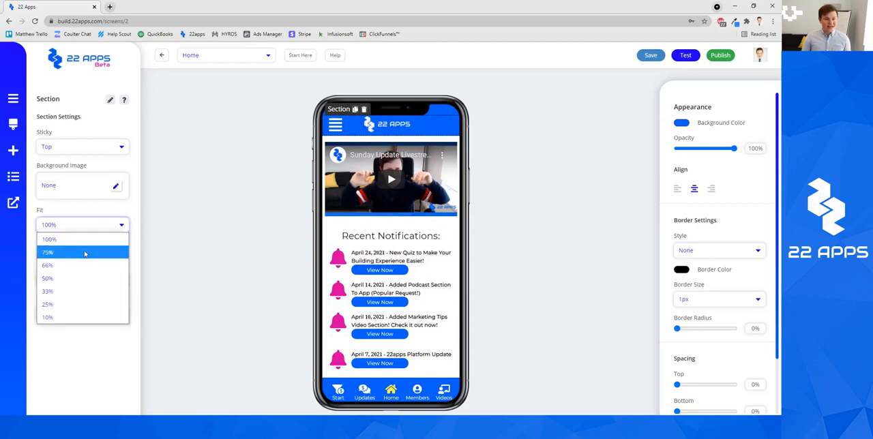
pyautogui.click(84, 264)
pyautogui.click(122, 224)
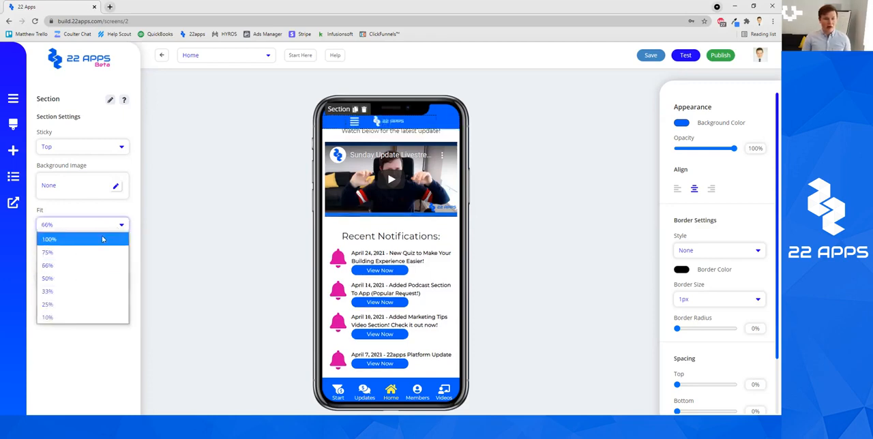
pyautogui.click(102, 238)
pyautogui.click(103, 228)
pyautogui.click(104, 280)
pyautogui.click(80, 224)
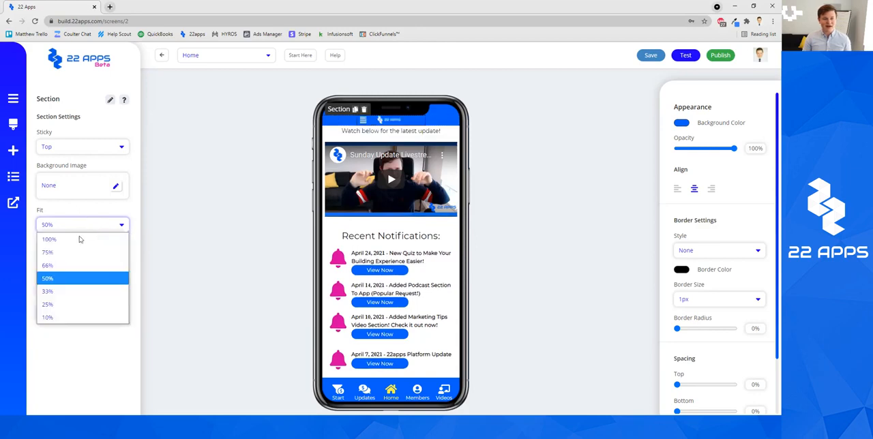
pyautogui.click(79, 238)
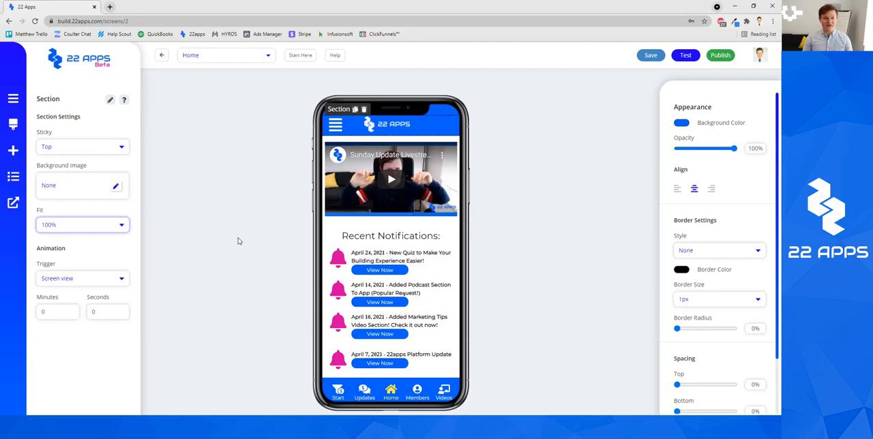
# Step: View the top bar section's animation trigger options and change its background color to light blue
pyautogui.click(99, 279)
pyautogui.click(127, 258)
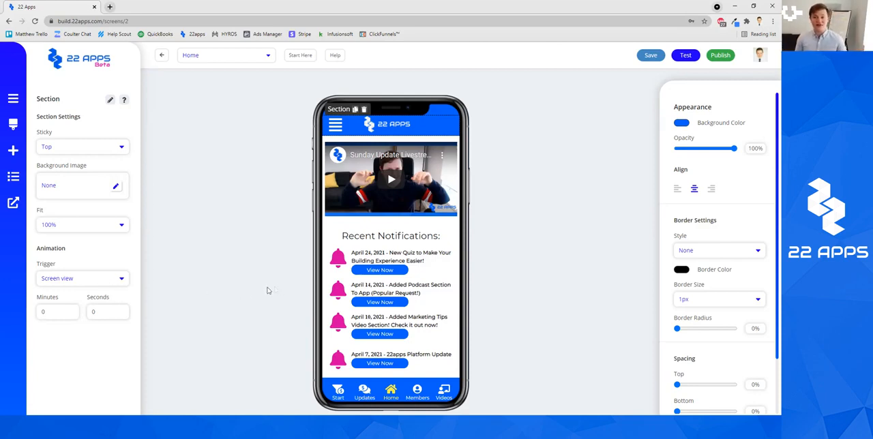
pyautogui.click(684, 124)
pyautogui.moveTo(753, 149); pyautogui.dragTo(734, 148)
pyautogui.click(744, 90)
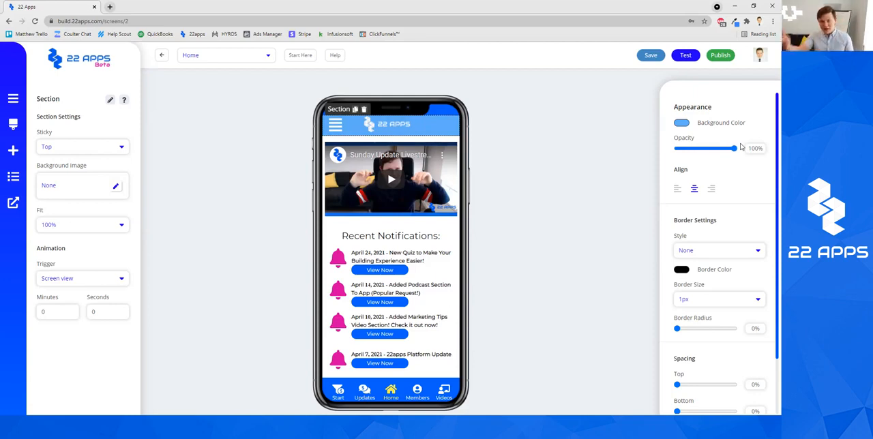
# Step: Try left and right alignment on the full-width top bar section, ending with center alignment
pyautogui.click(678, 191)
pyautogui.click(695, 192)
pyautogui.click(712, 192)
pyautogui.click(697, 193)
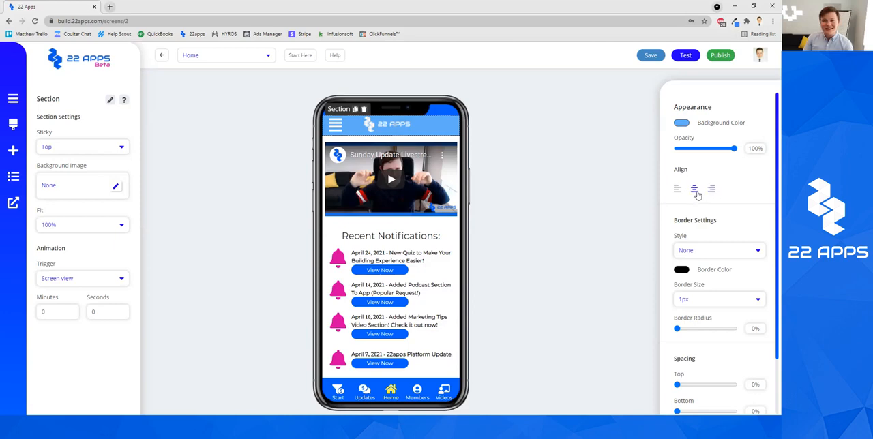
# Step: Set the top bar section's Fit to 33% and cycle through right, left and center alignment
pyautogui.click(85, 225)
pyautogui.click(76, 290)
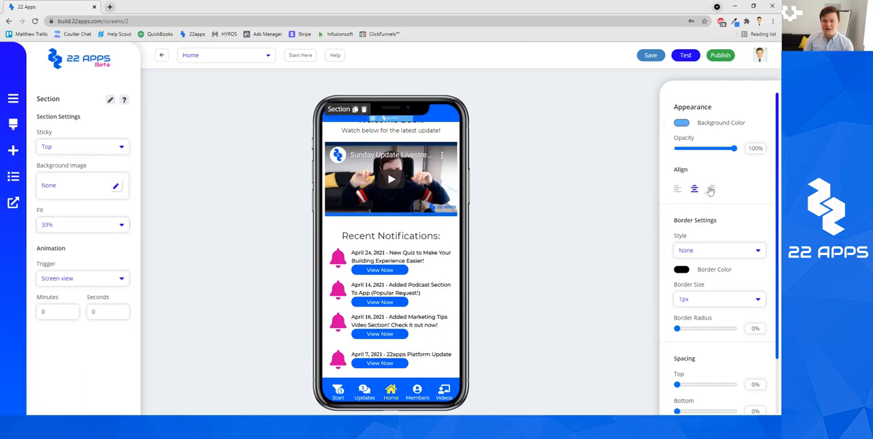
pyautogui.click(712, 190)
pyautogui.click(695, 190)
pyautogui.click(677, 191)
pyautogui.click(694, 191)
pyautogui.click(712, 190)
pyautogui.click(695, 190)
pyautogui.click(678, 190)
pyautogui.click(695, 190)
# Step: Widen the top bar section's Fit to 75% and restore it to 100%
pyautogui.click(79, 230)
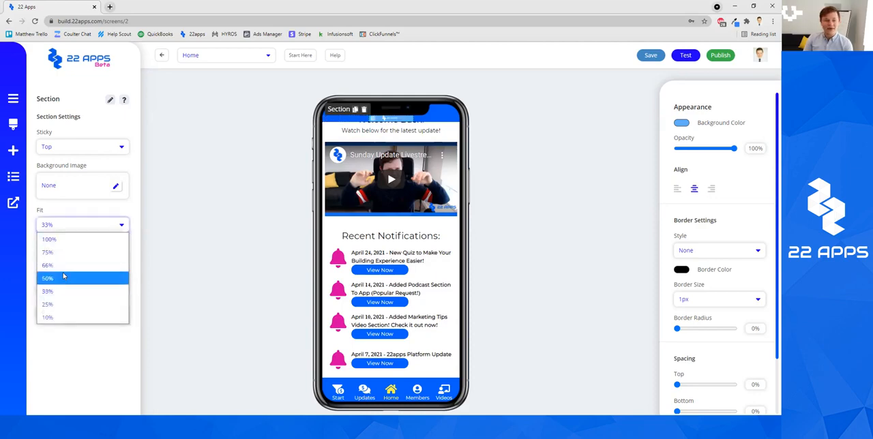
pyautogui.click(73, 254)
pyautogui.click(74, 227)
pyautogui.click(73, 240)
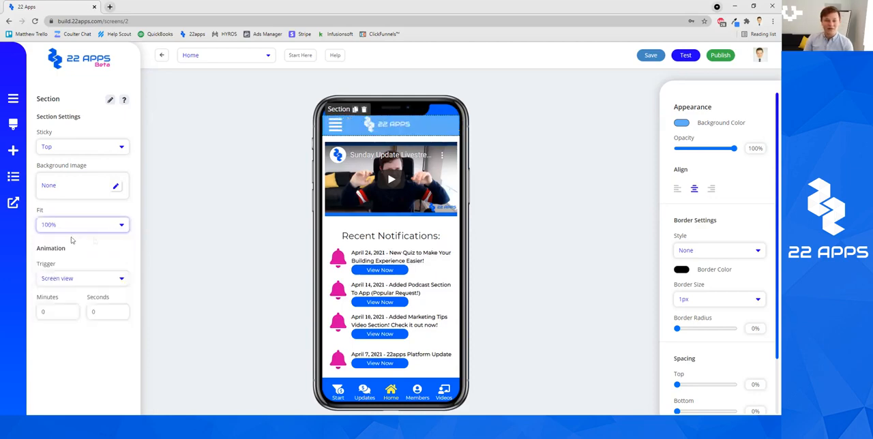
# Step: Set the top bar section's border style to Solid and look through its border color, size and radius settings
pyautogui.scroll(-1, 736, 216)
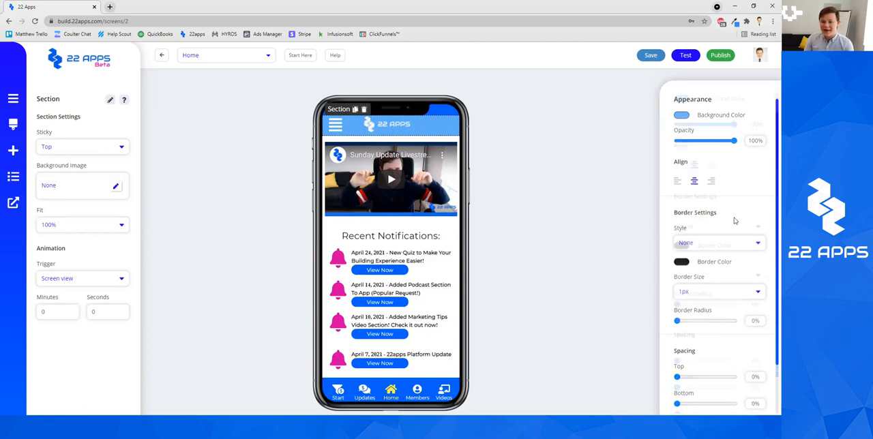
pyautogui.click(728, 212)
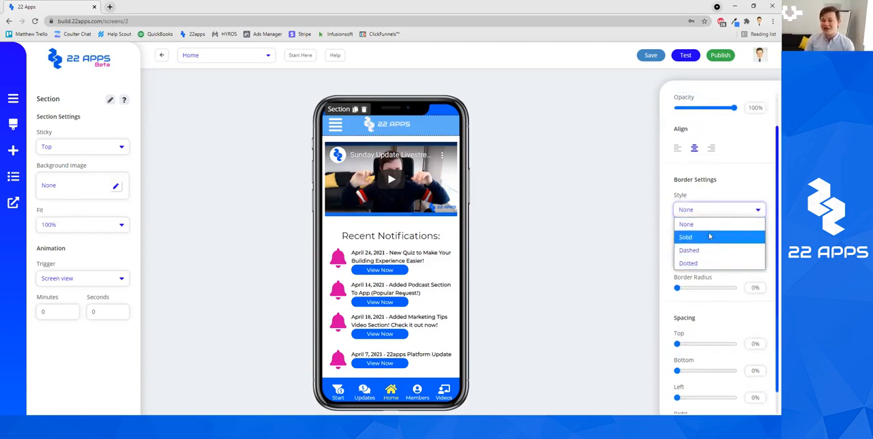
pyautogui.click(716, 238)
pyautogui.click(679, 232)
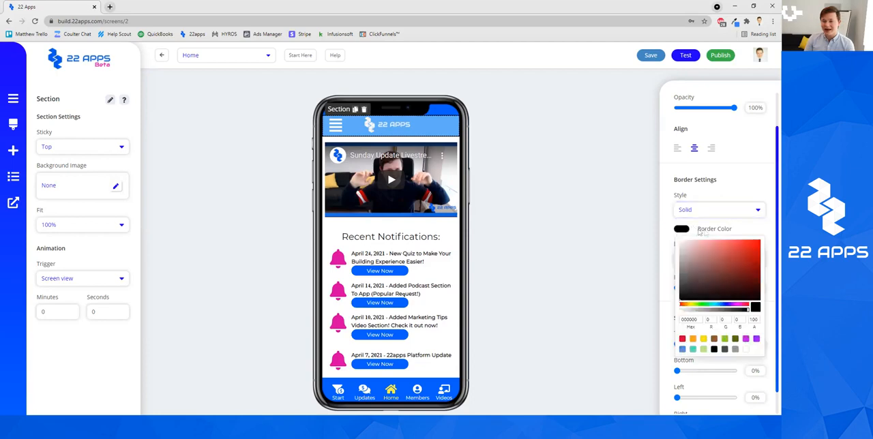
pyautogui.click(740, 195)
pyautogui.click(726, 261)
pyautogui.click(734, 245)
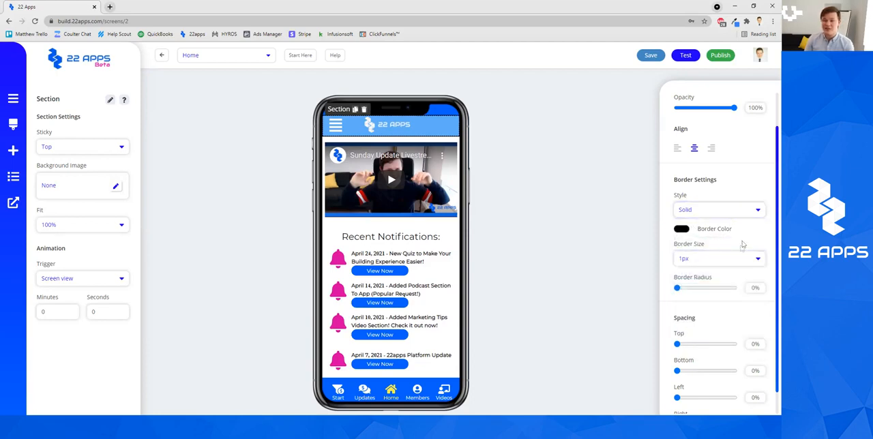
pyautogui.moveTo(680, 287); pyautogui.dragTo(662, 292)
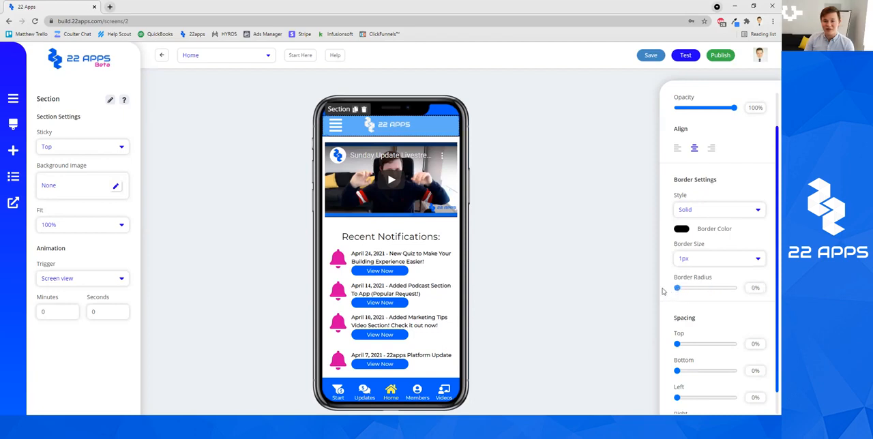
# Step: Set the top bar section's spacing to 4% top, 3% bottom and 25% left
pyautogui.scroll(-1, 712, 319)
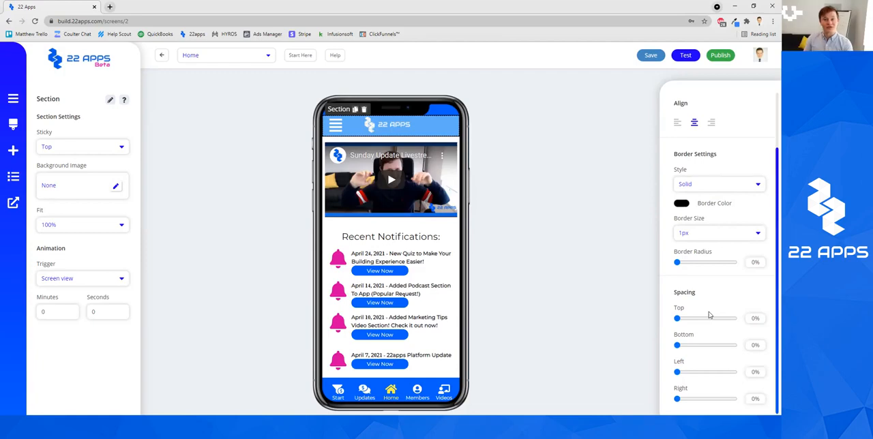
pyautogui.moveTo(678, 319); pyautogui.dragTo(679, 318)
pyautogui.moveTo(678, 345); pyautogui.dragTo(691, 373)
pyautogui.moveTo(677, 399)
pyautogui.mouseDown()
pyautogui.moveTo(694, 400)
pyautogui.moveTo(676, 400)
pyautogui.mouseUp()
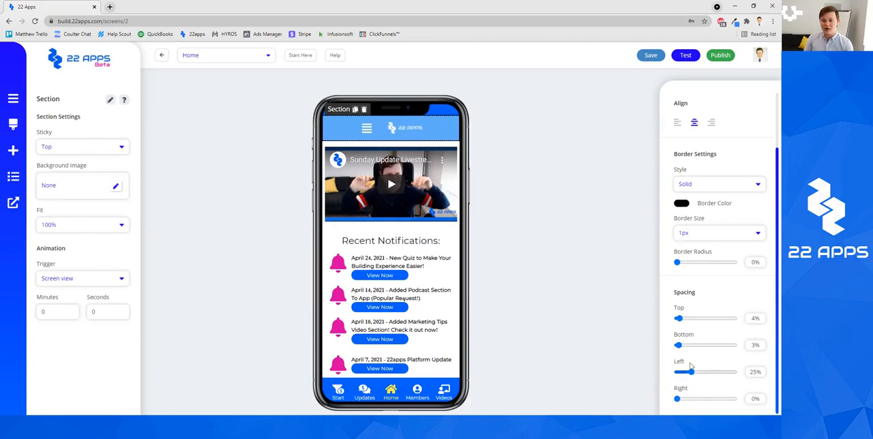
# Step: Change the top bar section's spacing to 11% top, 16% bottom and 4% left
pyautogui.moveTo(691, 373); pyautogui.dragTo(674, 373)
pyautogui.moveTo(680, 319)
pyautogui.mouseDown()
pyautogui.moveTo(669, 325)
pyautogui.moveTo(681, 319)
pyautogui.mouseUp()
pyautogui.moveTo(677, 346); pyautogui.dragTo(686, 346)
pyautogui.moveTo(678, 373); pyautogui.dragTo(680, 372)
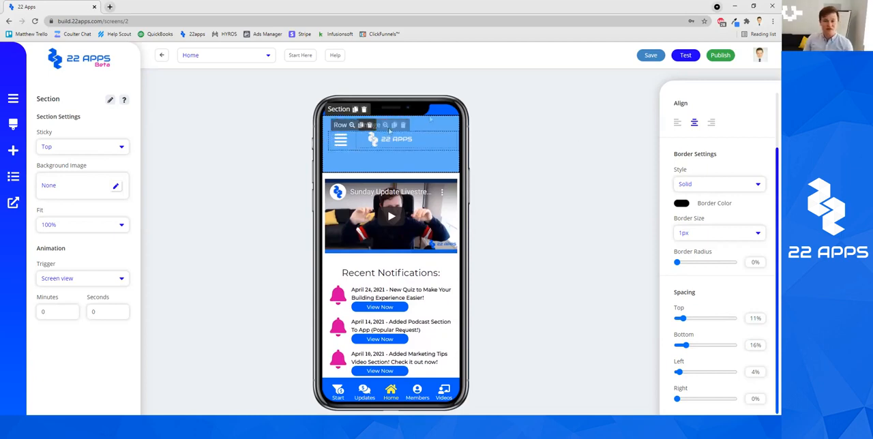
# Step: Reset the top bar section's top, bottom and left spacing to 0% and deselect the section
pyautogui.moveTo(688, 321); pyautogui.dragTo(641, 319)
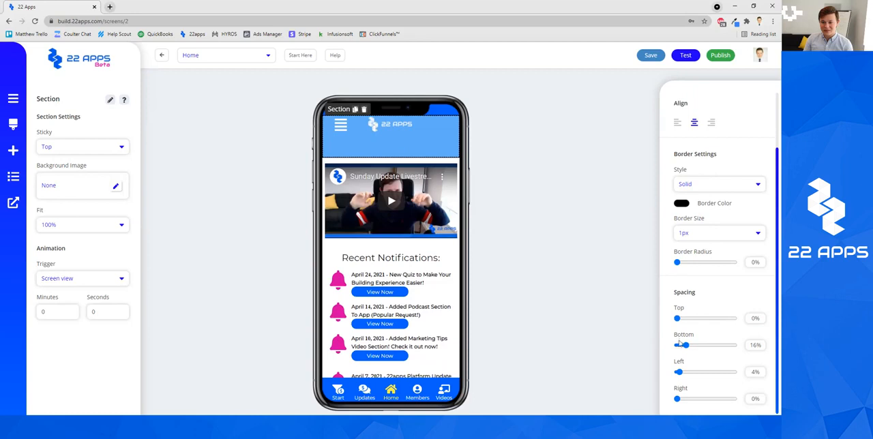
pyautogui.moveTo(685, 346); pyautogui.dragTo(630, 343)
pyautogui.moveTo(679, 372); pyautogui.dragTo(626, 372)
pyautogui.click(625, 370)
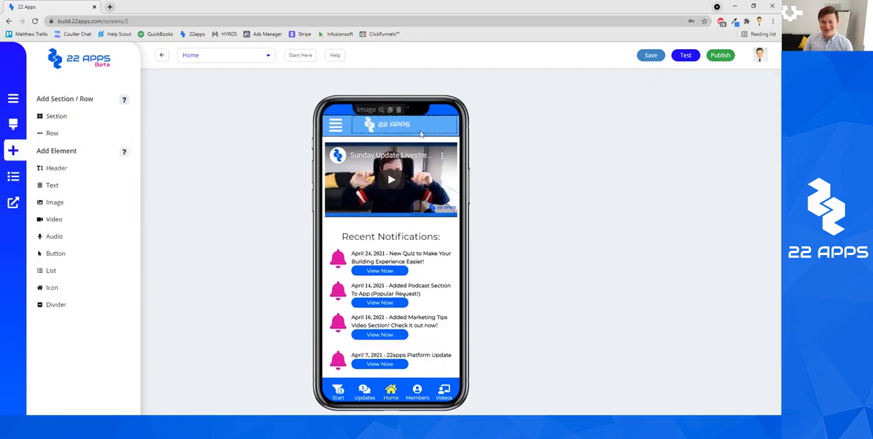
# Step: Select the row inside the top bar section and view its appearance settings
pyautogui.click(348, 119)
pyautogui.click(349, 117)
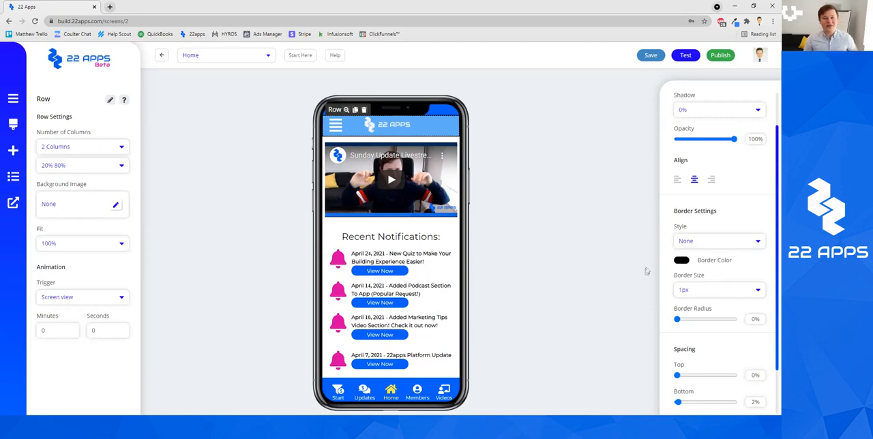
pyautogui.scroll(2, 717, 163)
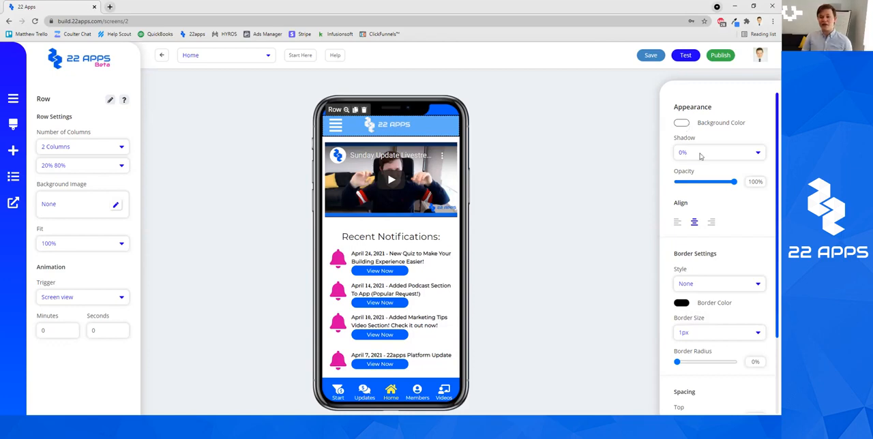
# Step: Try a shadow and an opacity change on the top bar's row, restoring 0% shadow and 100% opacity
pyautogui.click(700, 155)
pyautogui.click(694, 213)
pyautogui.click(714, 150)
pyautogui.click(703, 168)
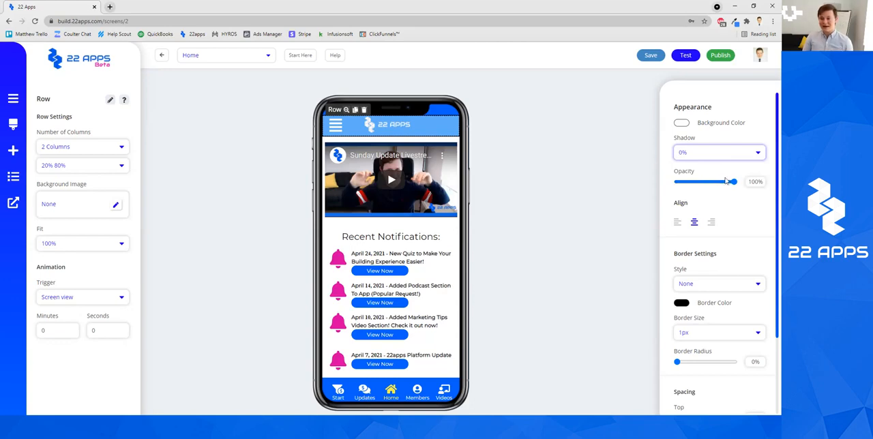
pyautogui.moveTo(736, 183)
pyautogui.mouseDown()
pyautogui.moveTo(700, 183)
pyautogui.moveTo(740, 183)
pyautogui.mouseUp()
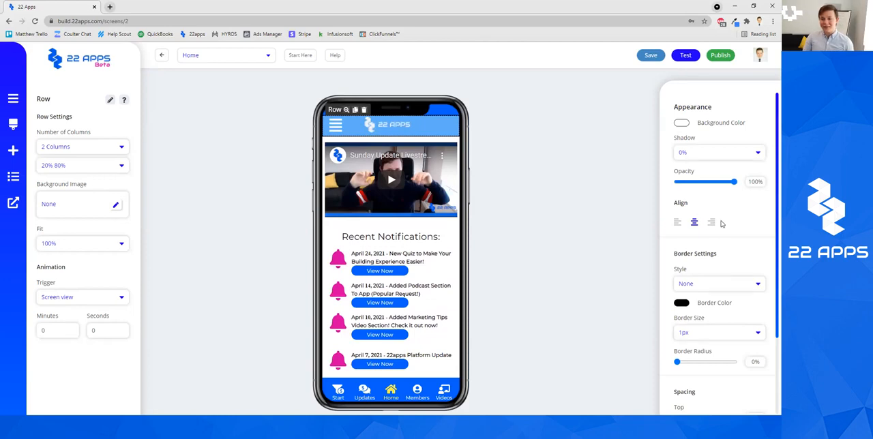
# Step: Examine the row's border and spacing settings and its available numbers of columns
pyautogui.scroll(-1, 723, 225)
pyautogui.scroll(-2, 715, 300)
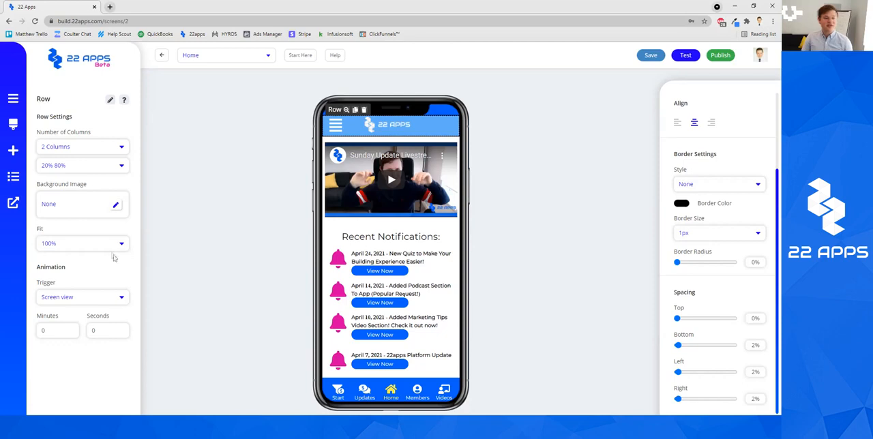
pyautogui.click(83, 148)
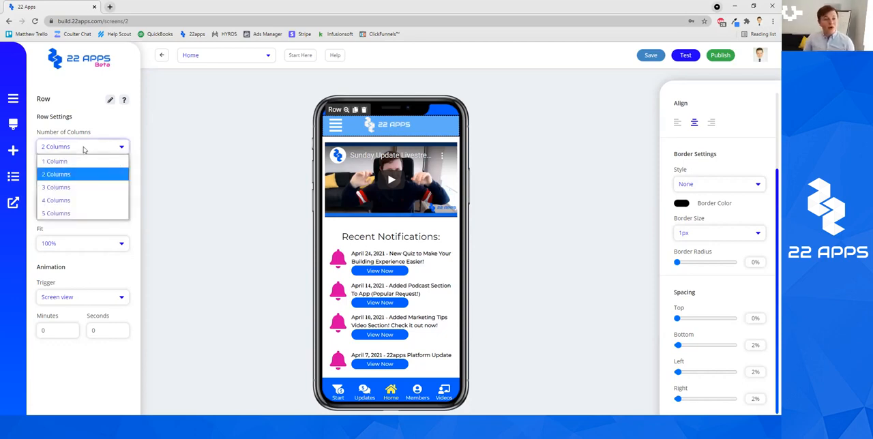
pyautogui.click(98, 126)
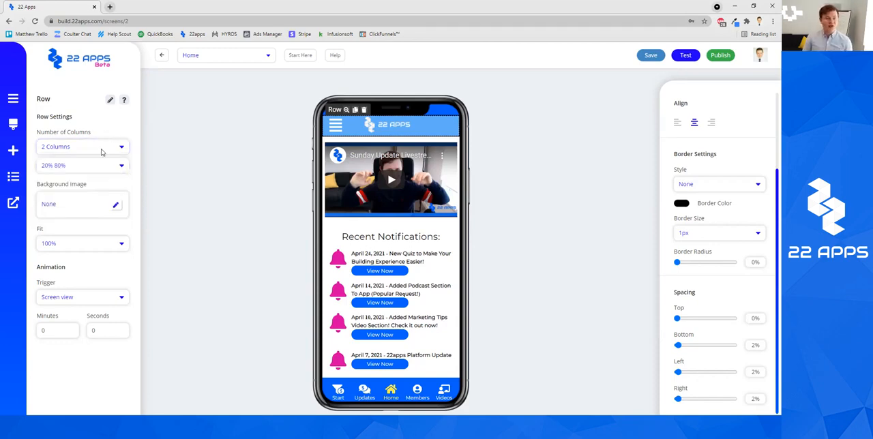
pyautogui.click(101, 151)
pyautogui.click(107, 135)
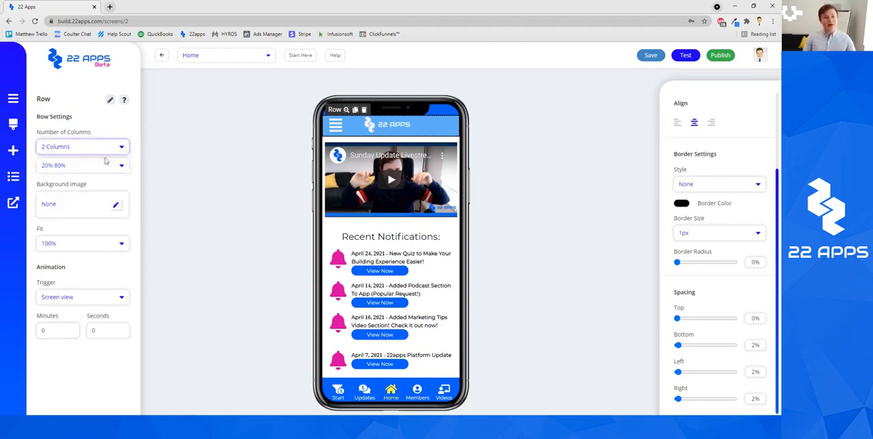
# Step: Try 80% 20% and 50% 50% column splits on the top bar's row, restoring the 20% 80% split
pyautogui.click(102, 165)
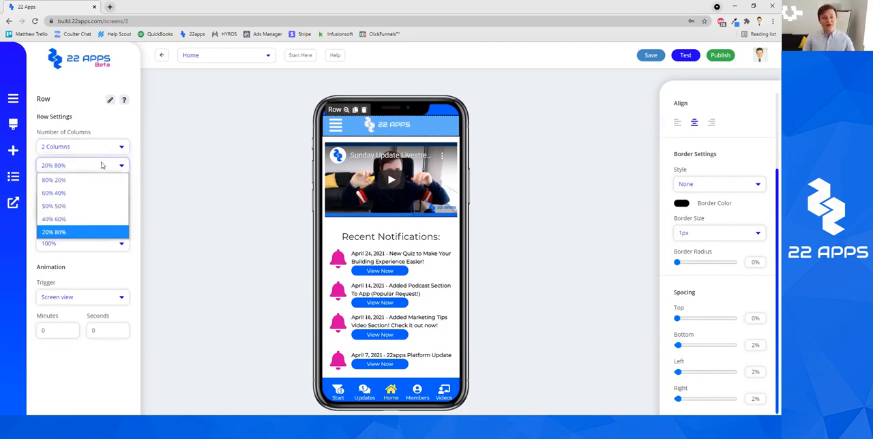
pyautogui.click(116, 127)
pyautogui.click(58, 167)
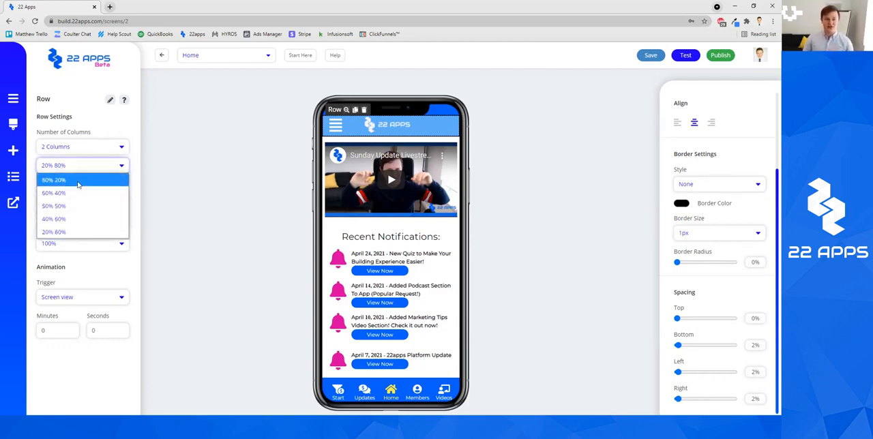
pyautogui.click(78, 180)
pyautogui.click(88, 168)
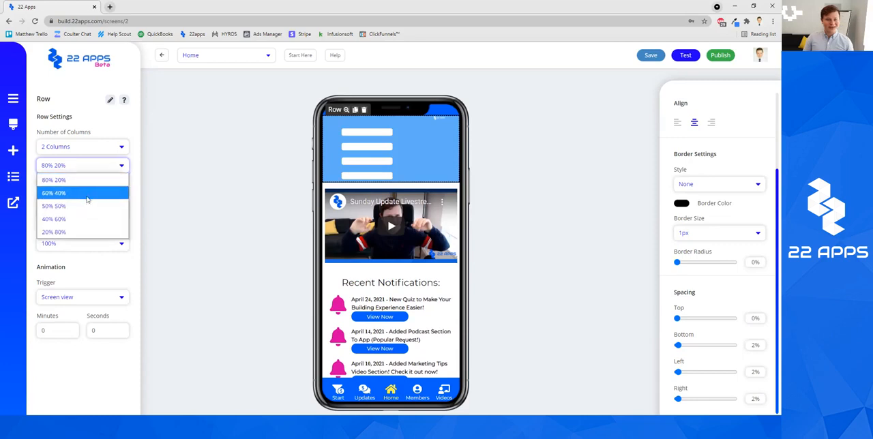
pyautogui.click(87, 205)
pyautogui.click(122, 170)
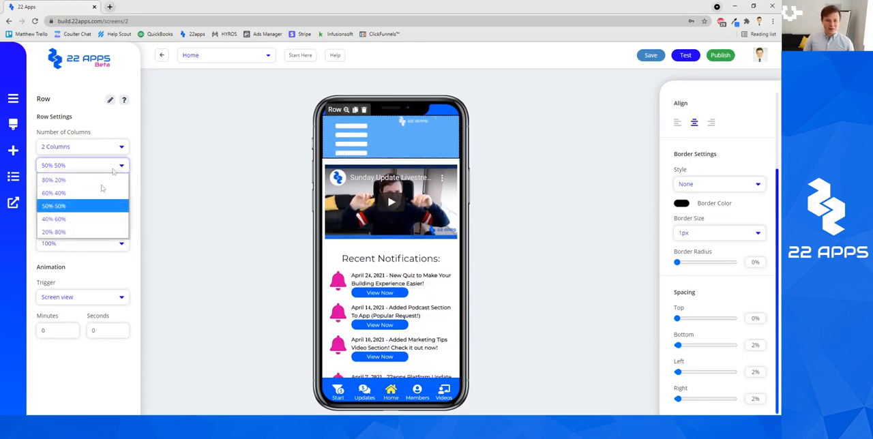
pyautogui.click(80, 232)
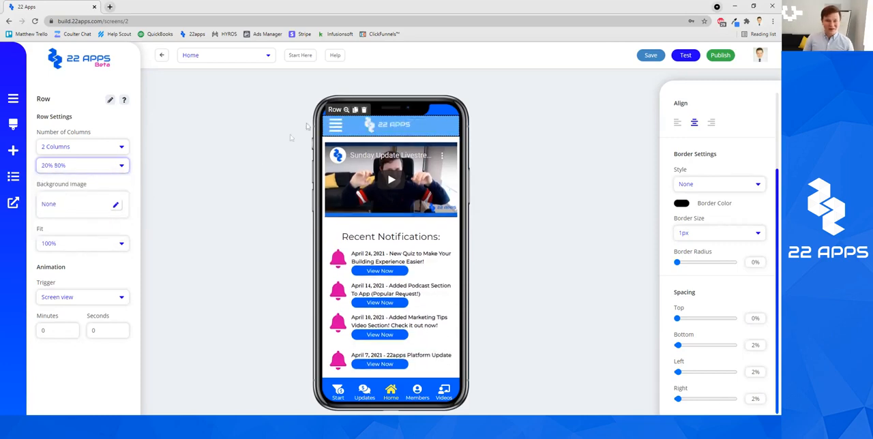
# Step: Try the top bar's row with 5, 4, 3, 2 and 1 columns in turn
pyautogui.click(112, 146)
pyautogui.click(85, 214)
pyautogui.click(80, 148)
pyautogui.click(65, 200)
pyautogui.click(82, 150)
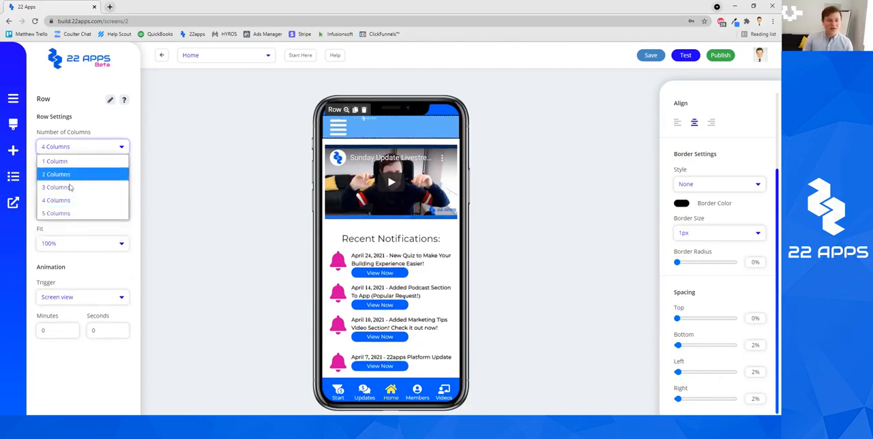
pyautogui.click(69, 188)
pyautogui.click(95, 150)
pyautogui.click(77, 173)
pyautogui.click(81, 149)
pyautogui.click(85, 163)
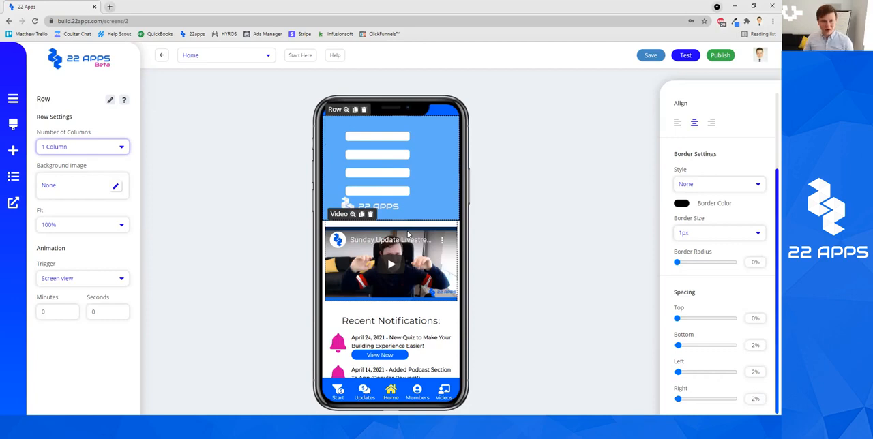
# Step: Set the top bar's row to 2 columns split 20% 80% and move the logo image into the second column
pyautogui.click(104, 150)
pyautogui.click(98, 172)
pyautogui.click(107, 171)
pyautogui.click(89, 180)
pyautogui.click(104, 170)
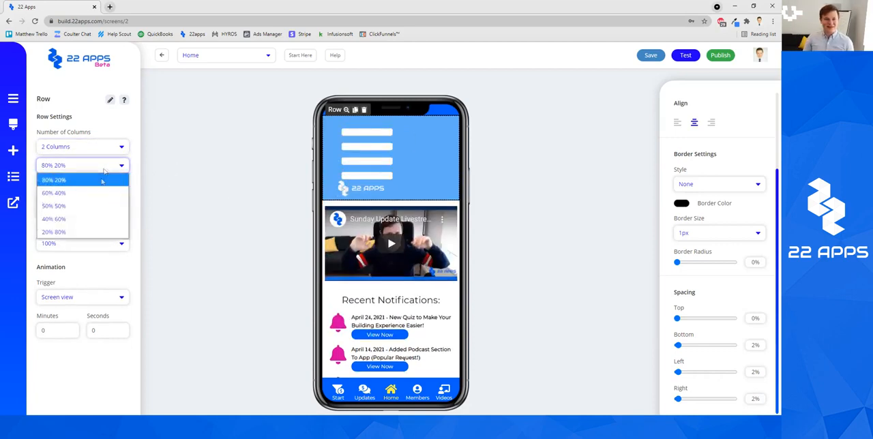
pyautogui.click(102, 232)
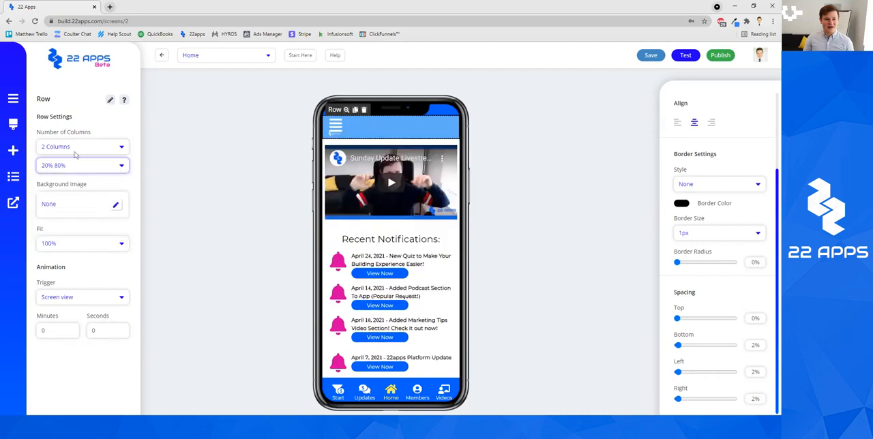
pyautogui.click(339, 136)
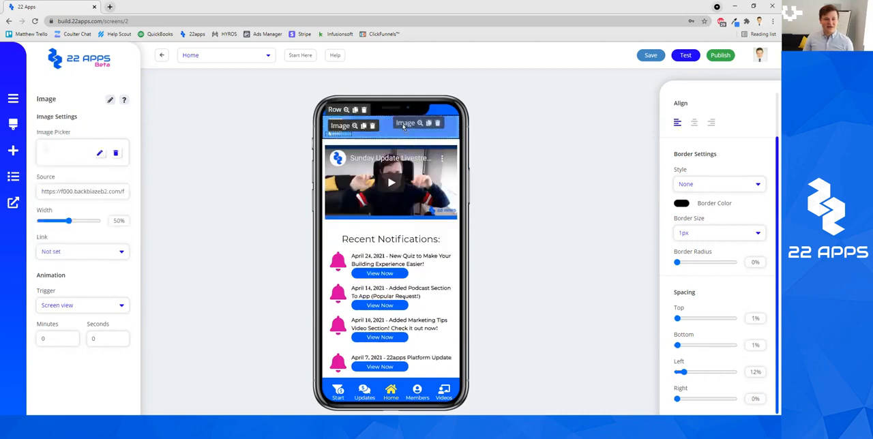
pyautogui.click(348, 134)
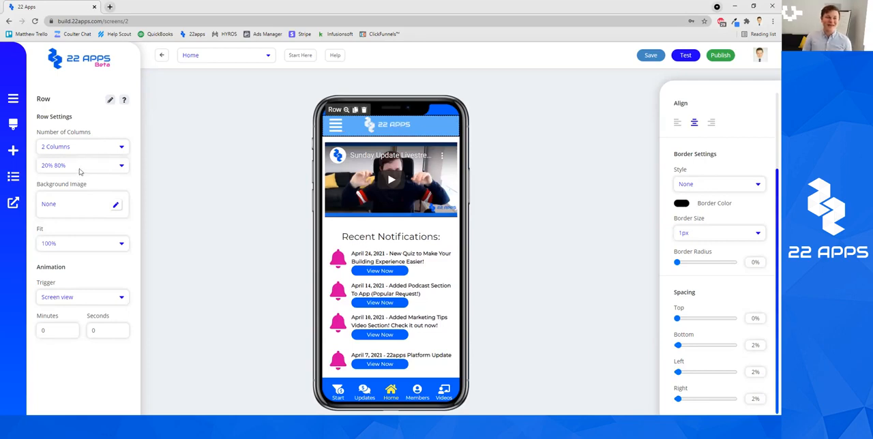
# Step: Deselect the top bar's row and reload the page builder
pyautogui.click(543, 139)
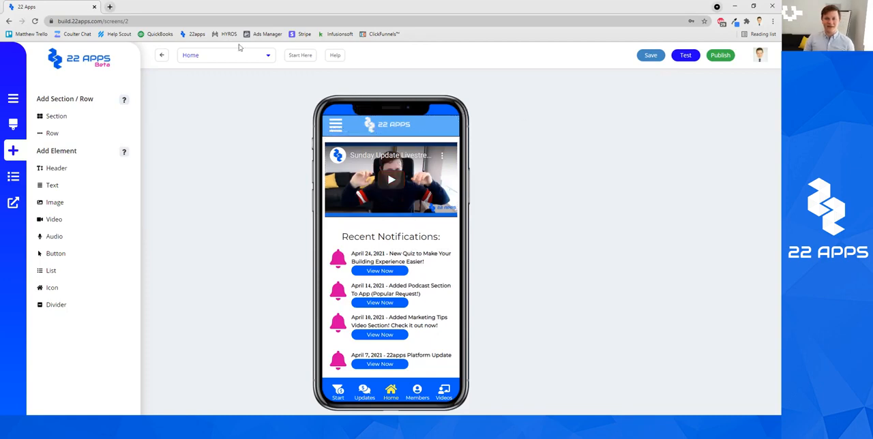
pyautogui.click(35, 21)
pyautogui.click(432, 69)
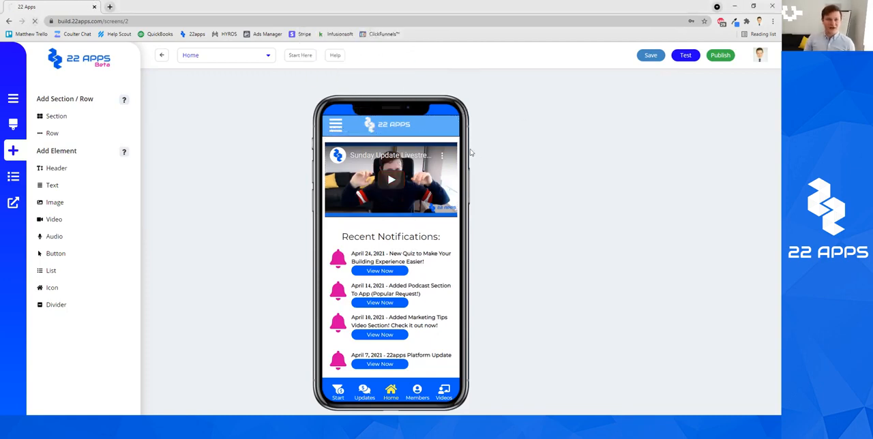